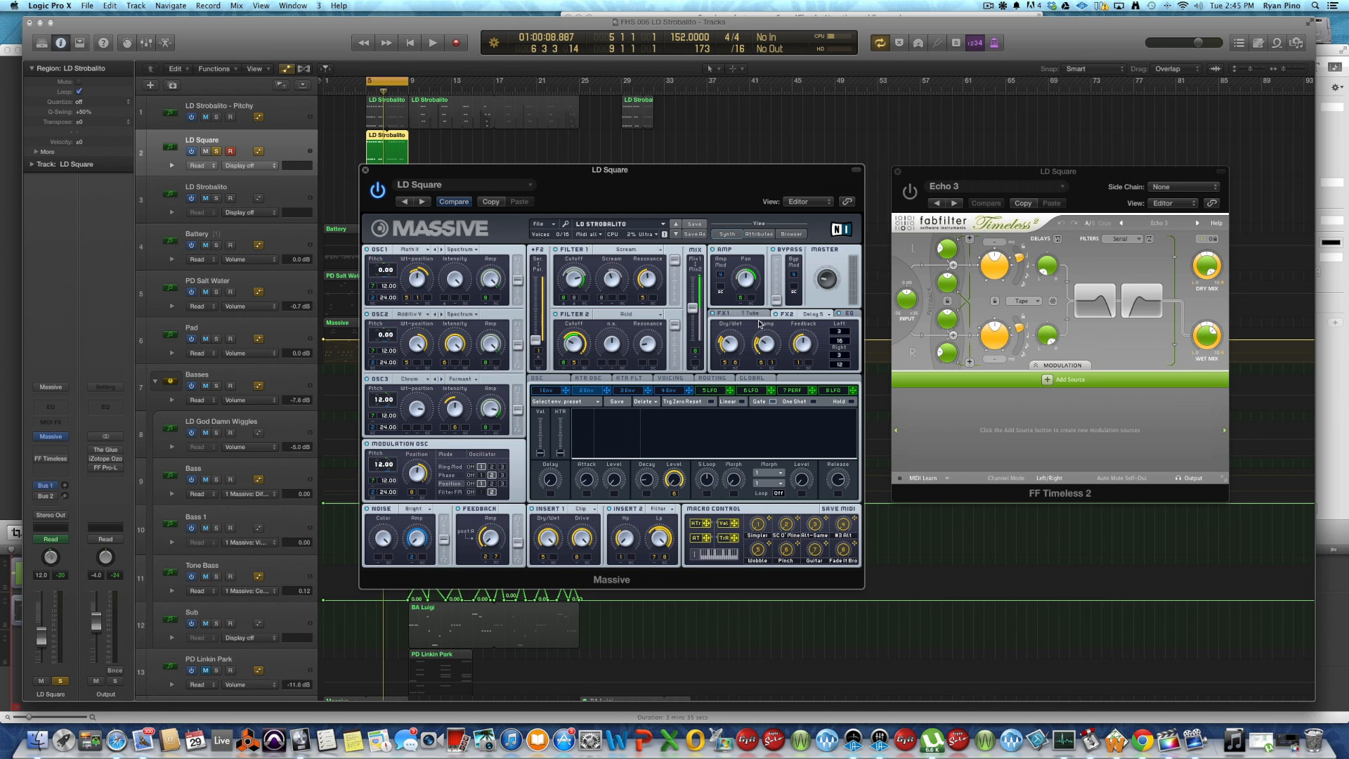
Play the LD Square loop repeatedly, comparing low and high Damp amounts on Massive's FX2 delay with Timeless 2 bypassed.
key(space)
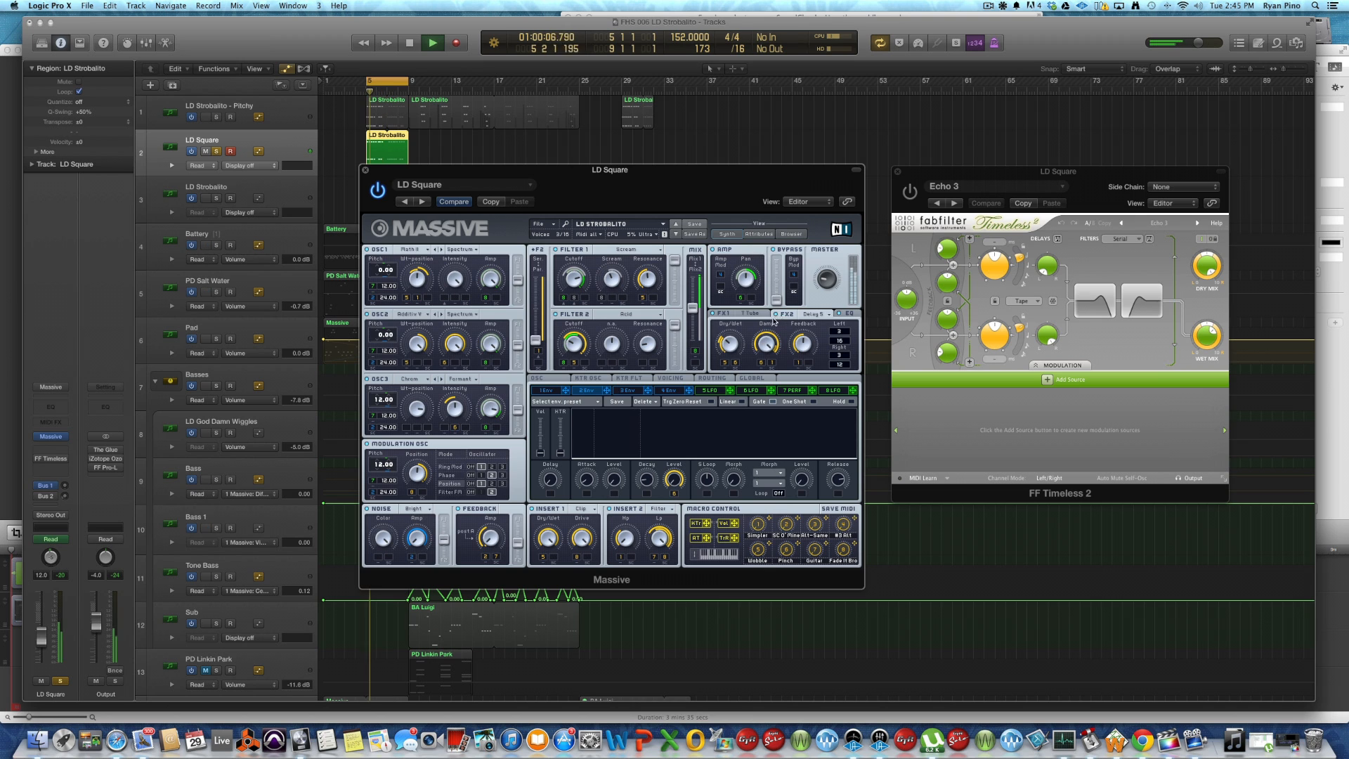
key(space)
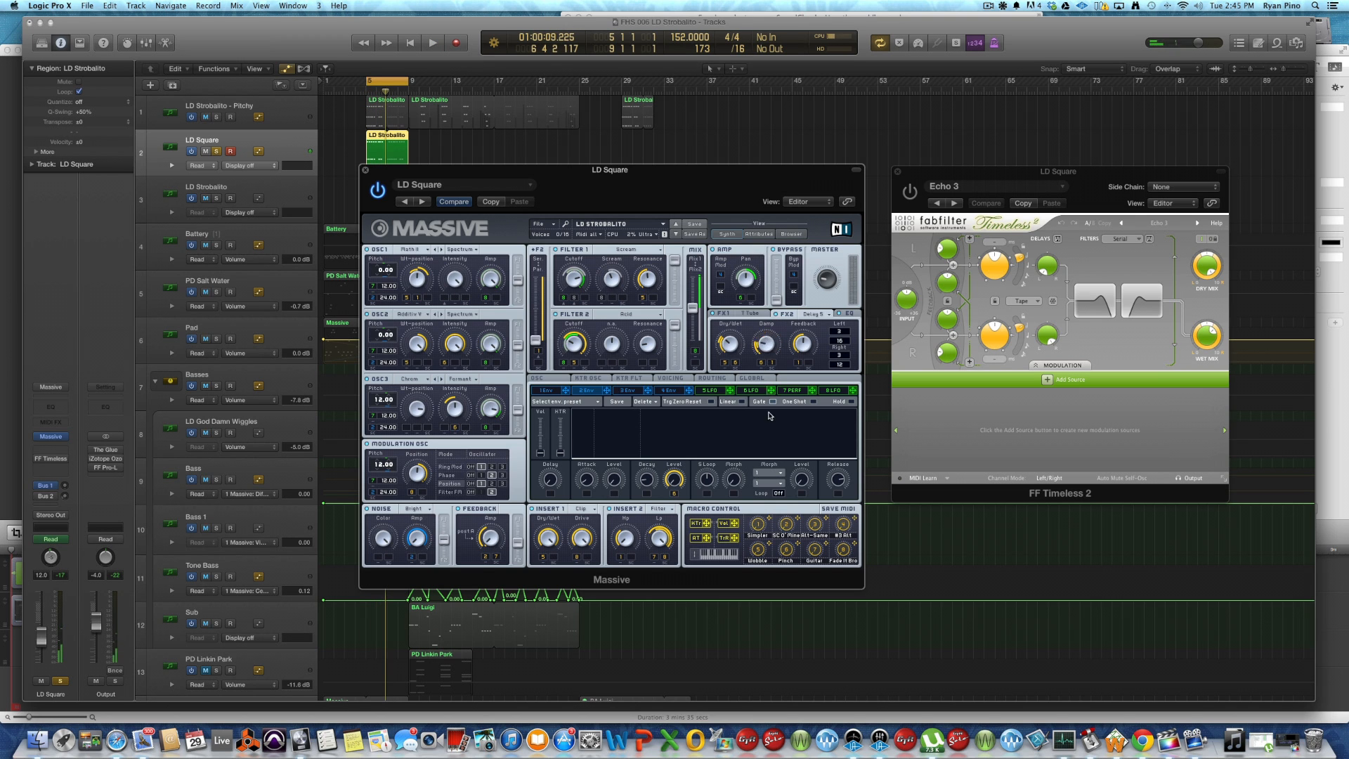
key(space)
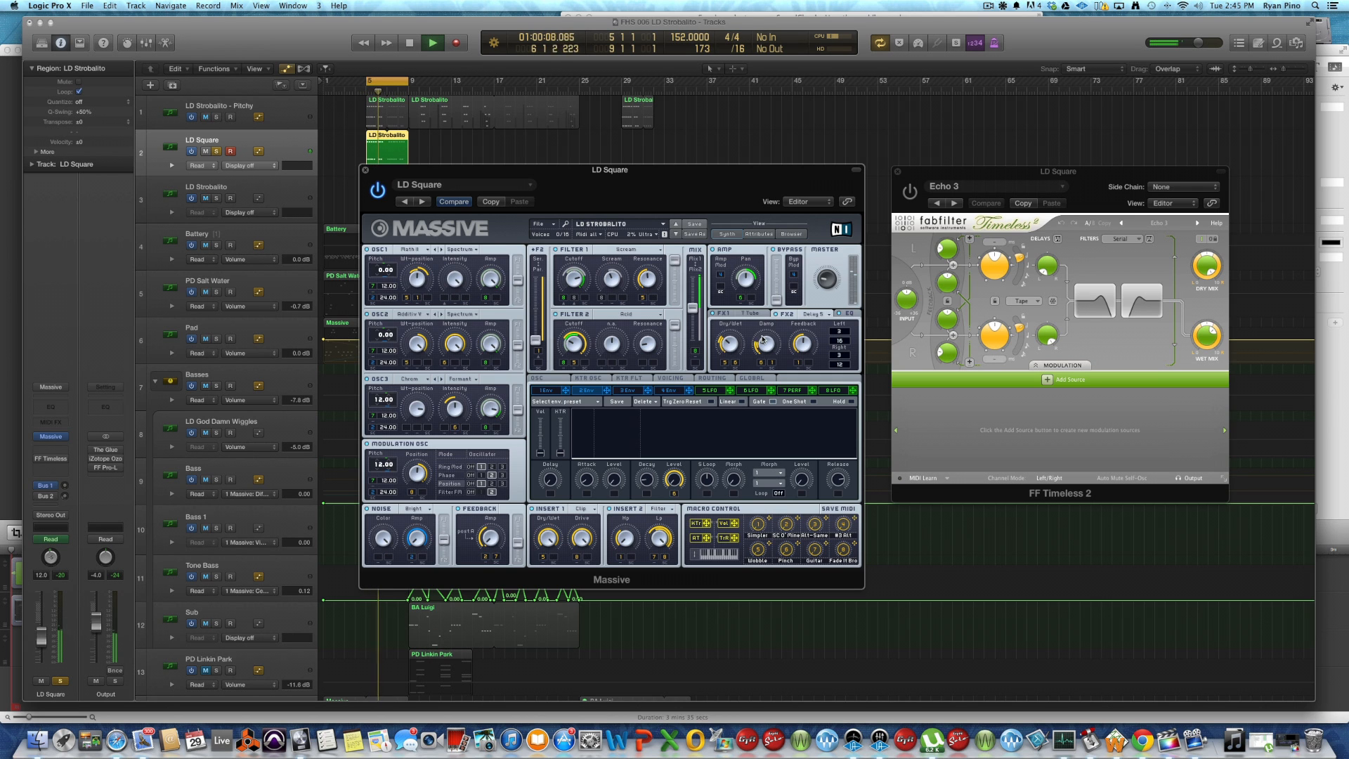
key(space)
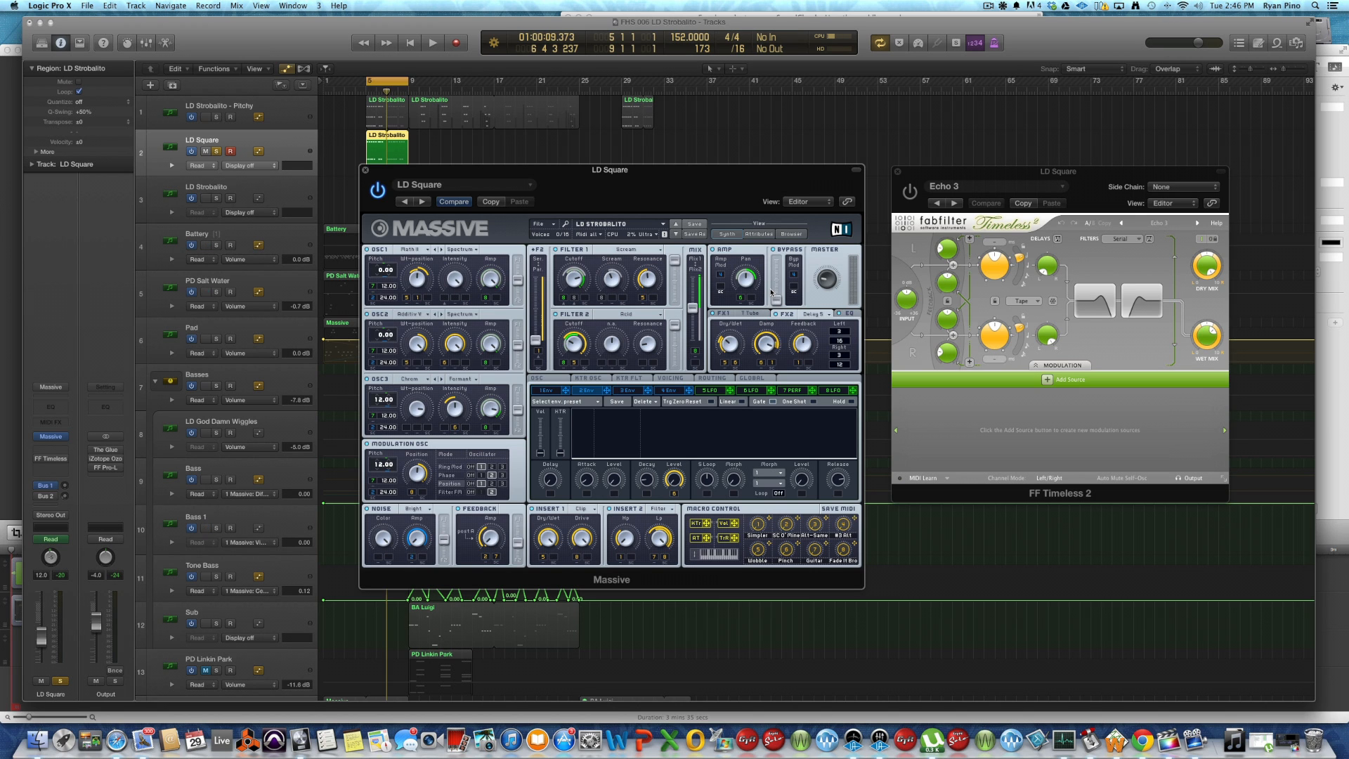
key(space)
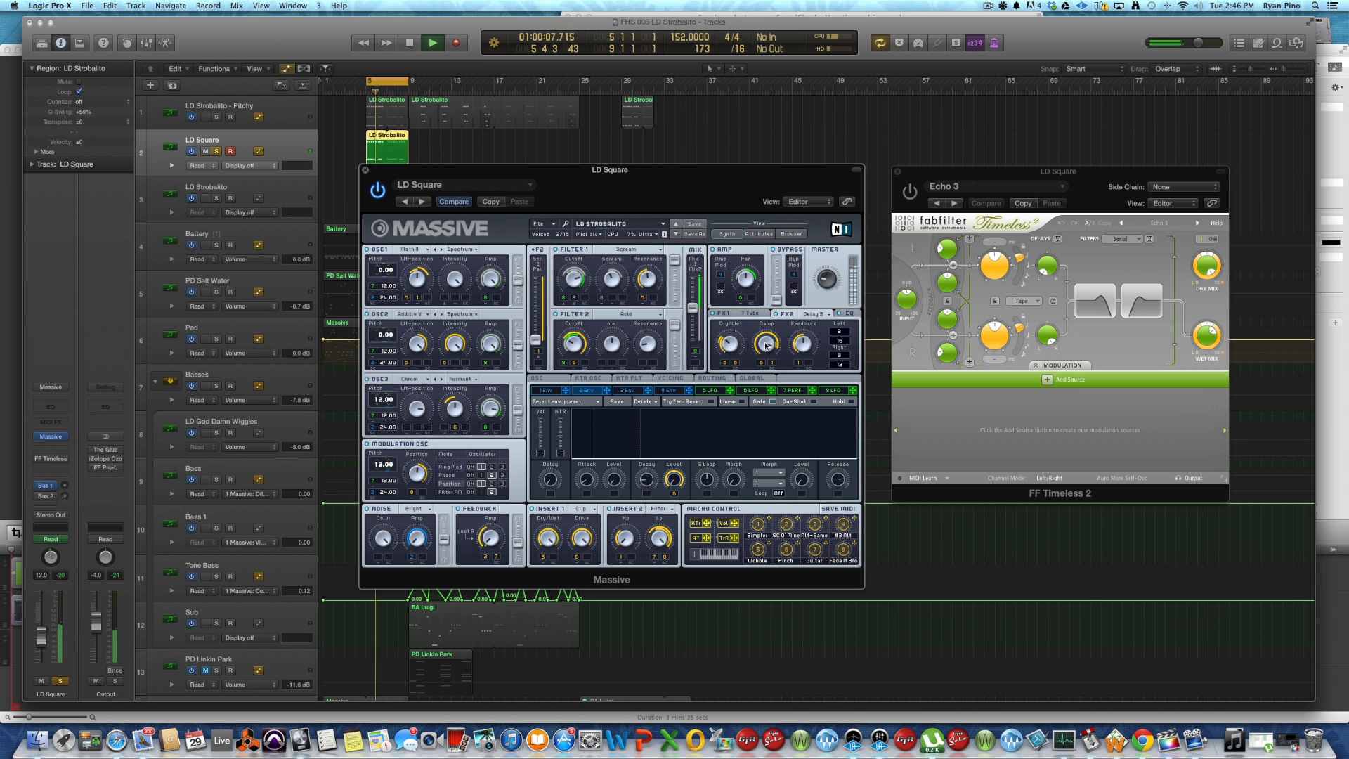
key(space)
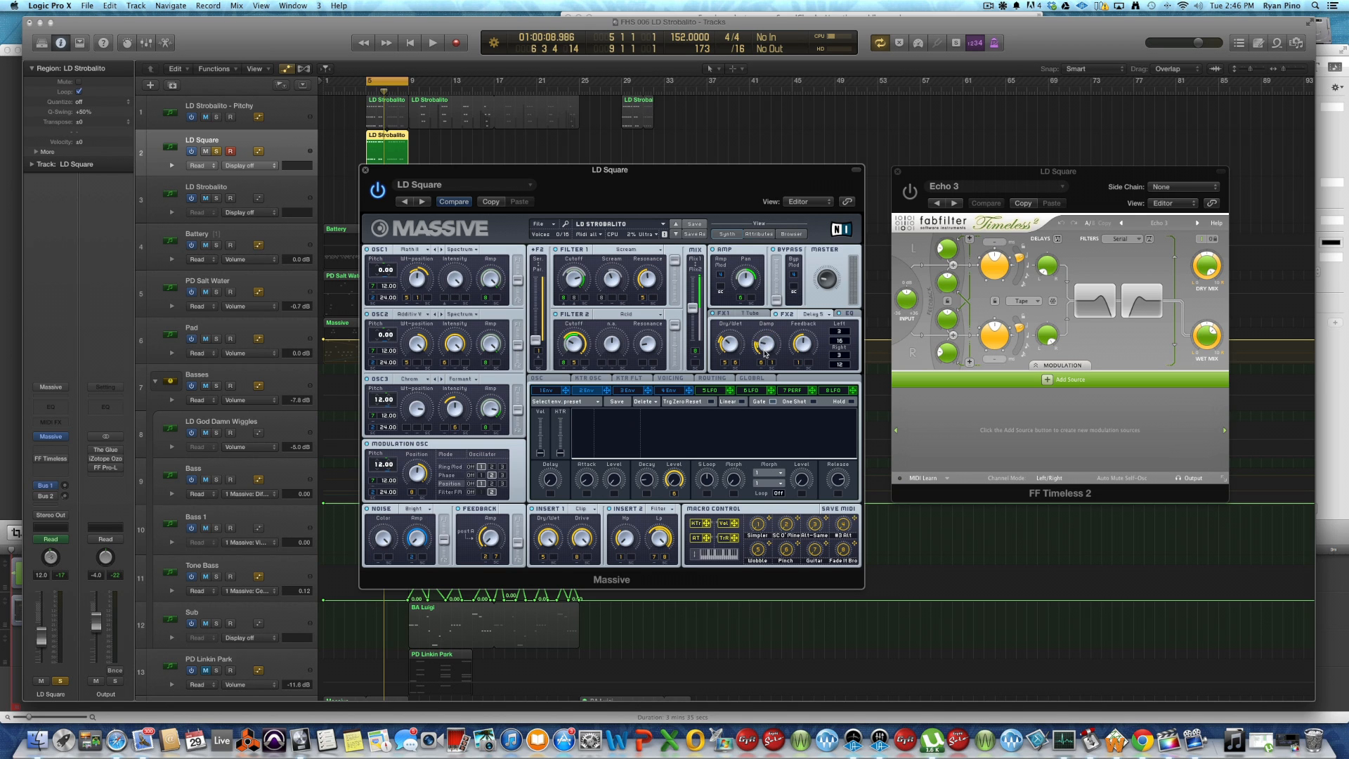
Enable FF Timeless 2 on the LD Square channel and audition the loop with high and low Damp amounts on Massive's delay.
click(51, 458)
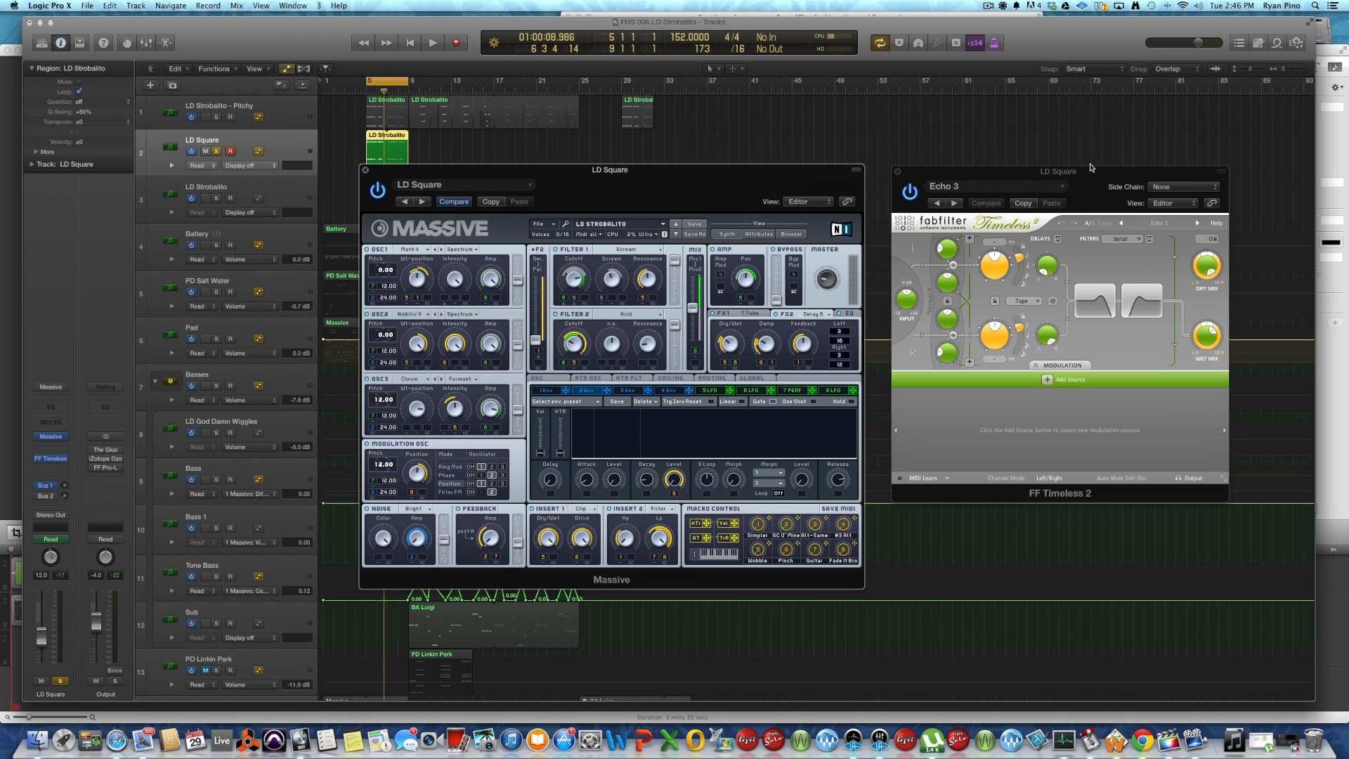
key(space)
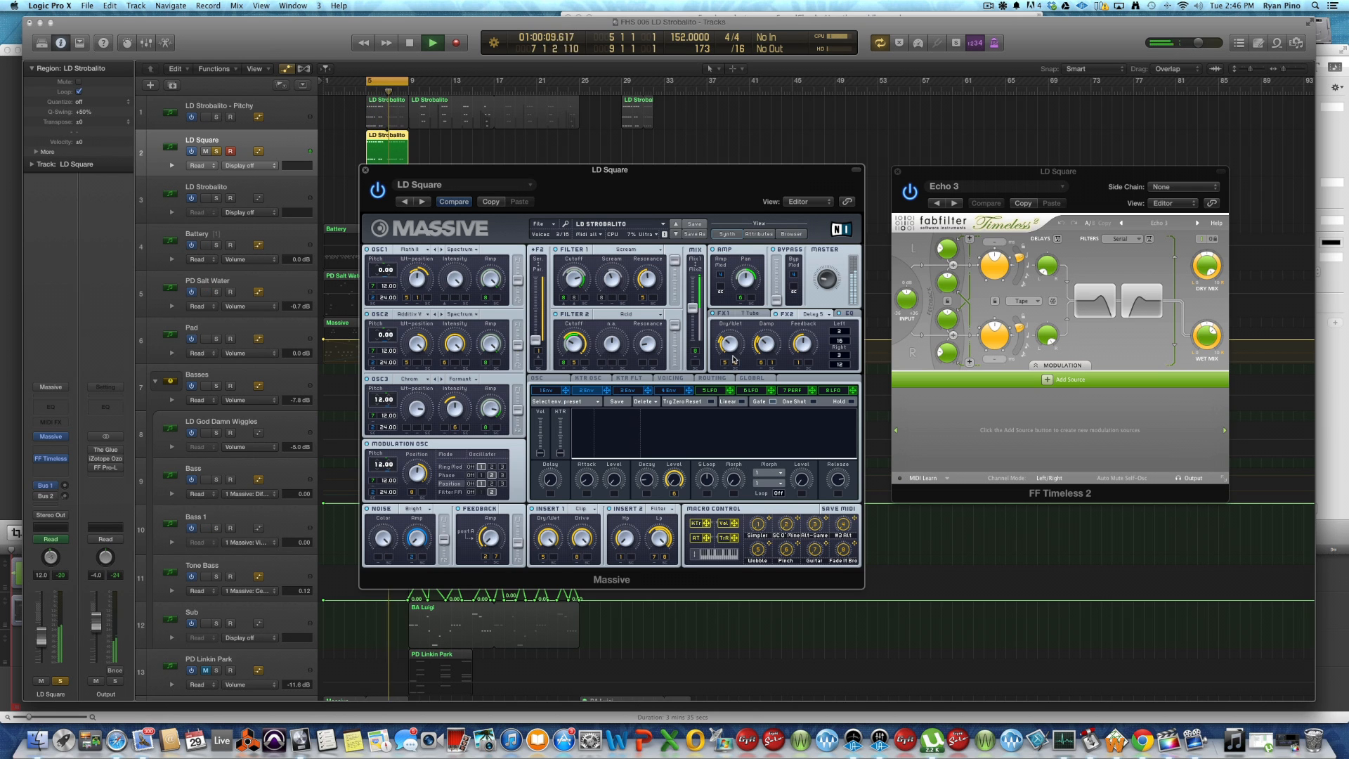
key(space)
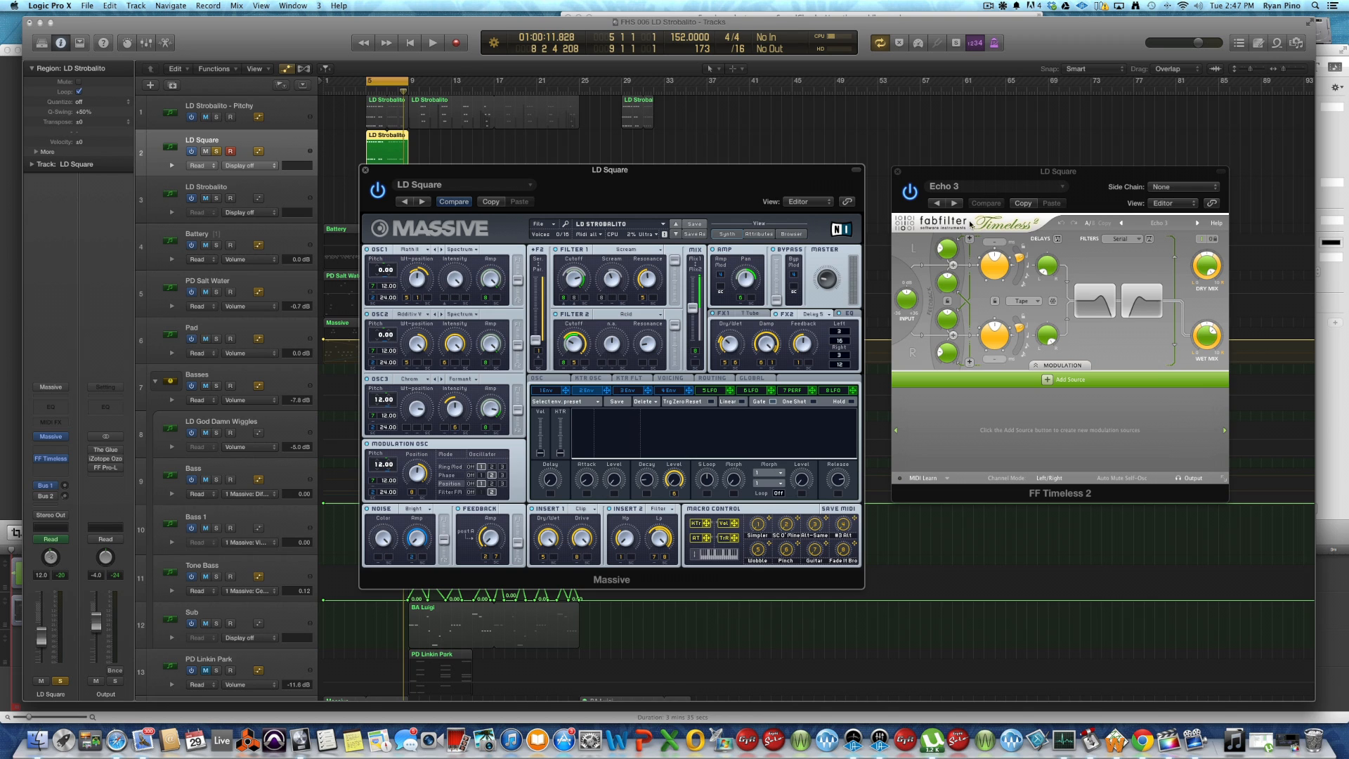
key(space)
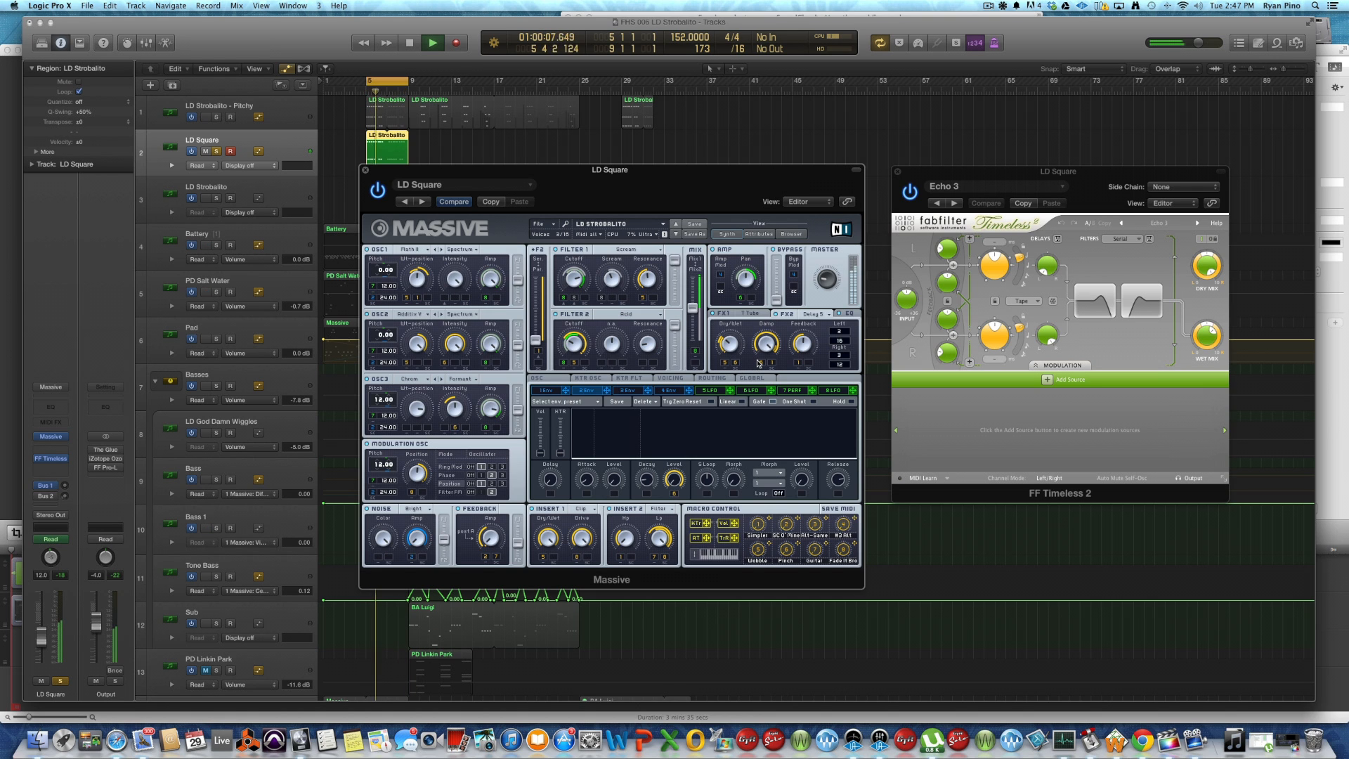
key(space)
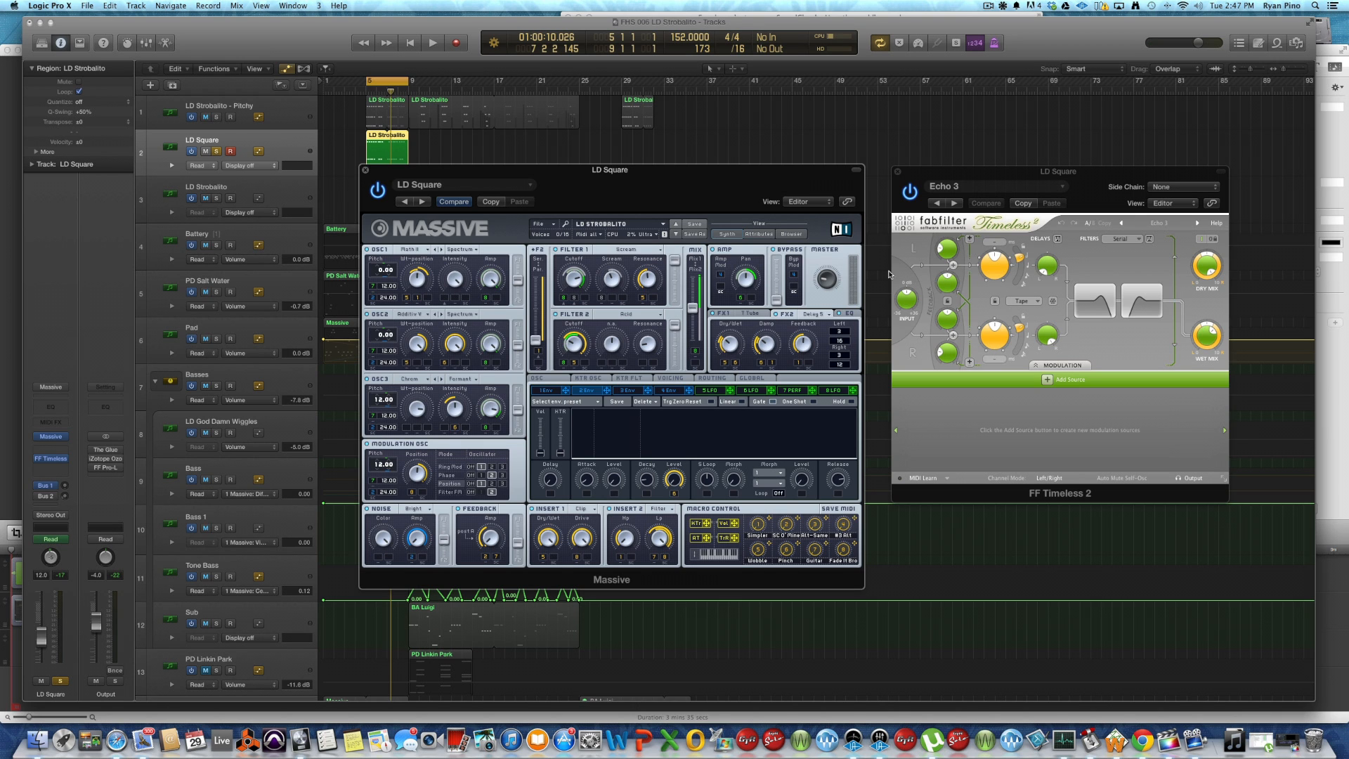
key(space)
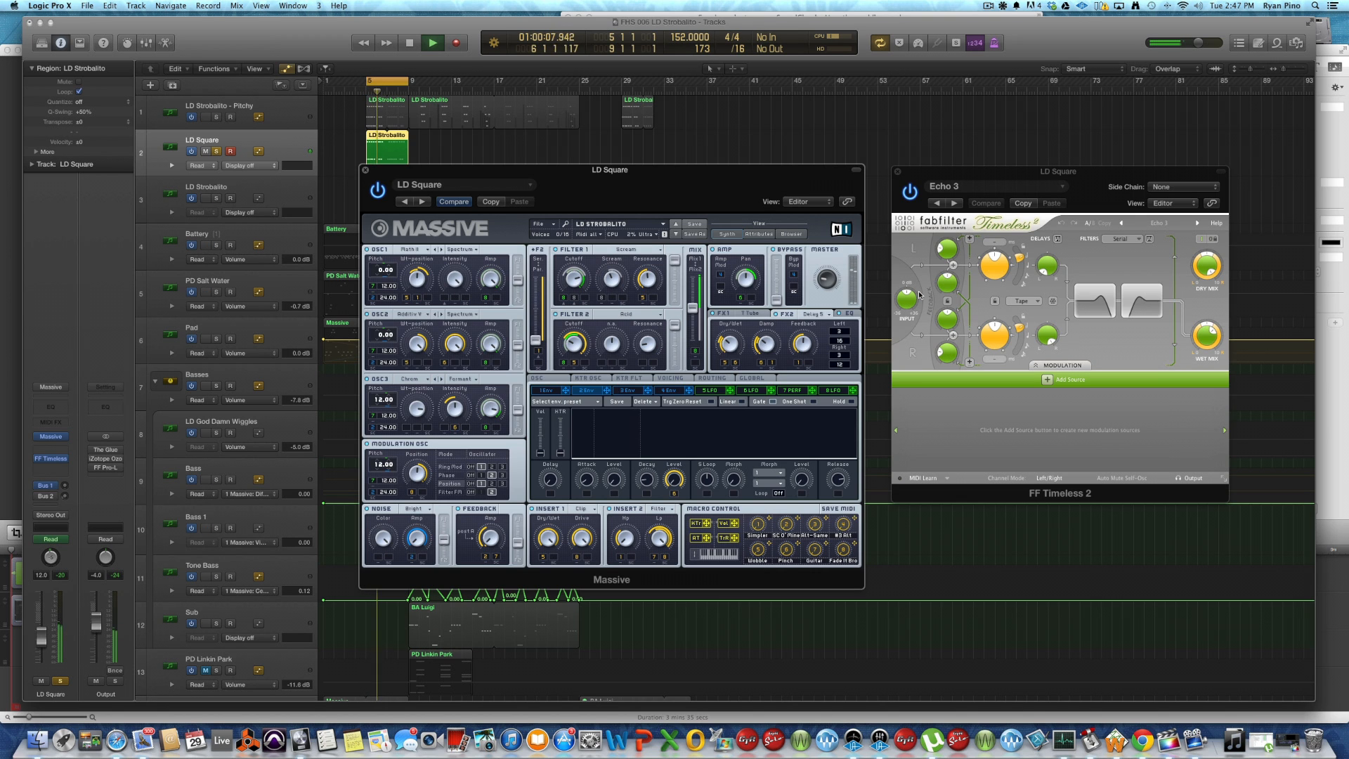
key(space)
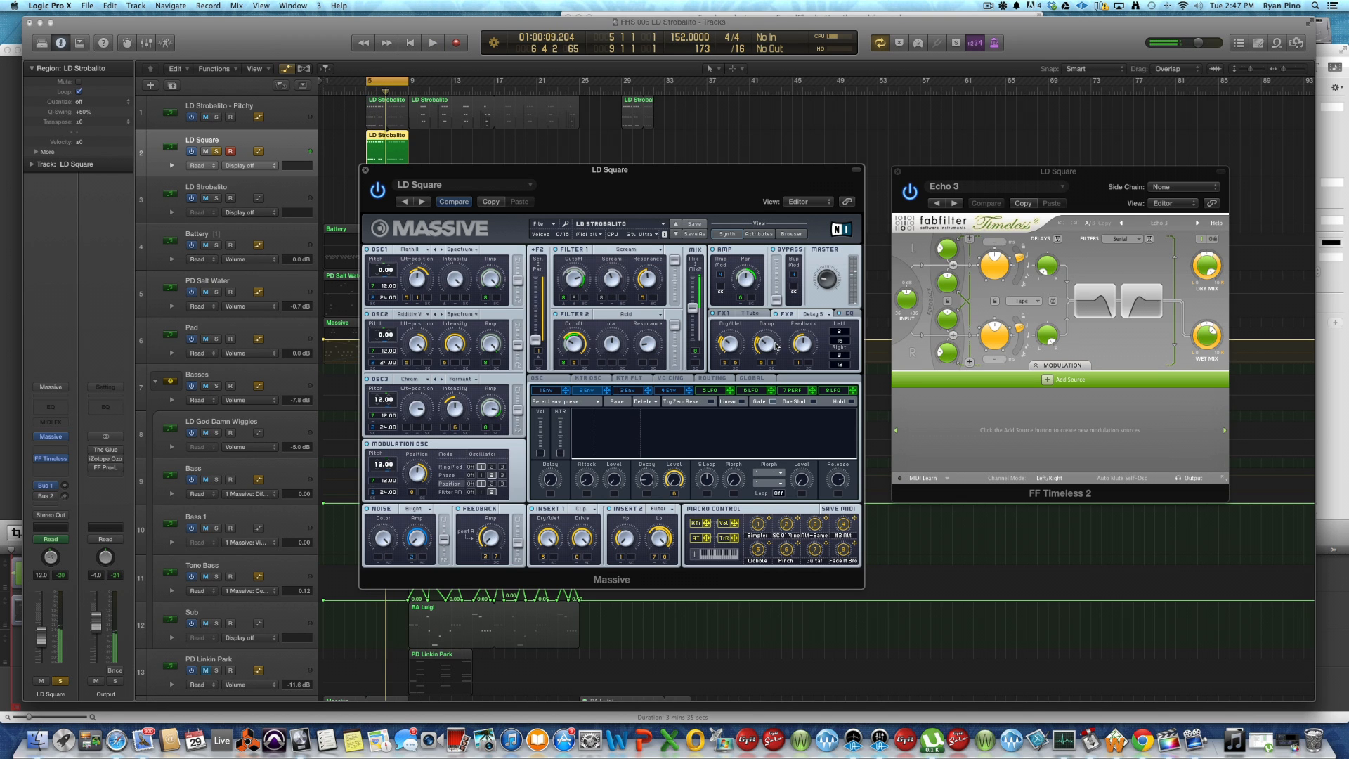
Bypass Timeless 2 to hear the loop with only Massive's own delay, and turn Timeless 2 back on.
click(910, 192)
click(765, 343)
key(space)
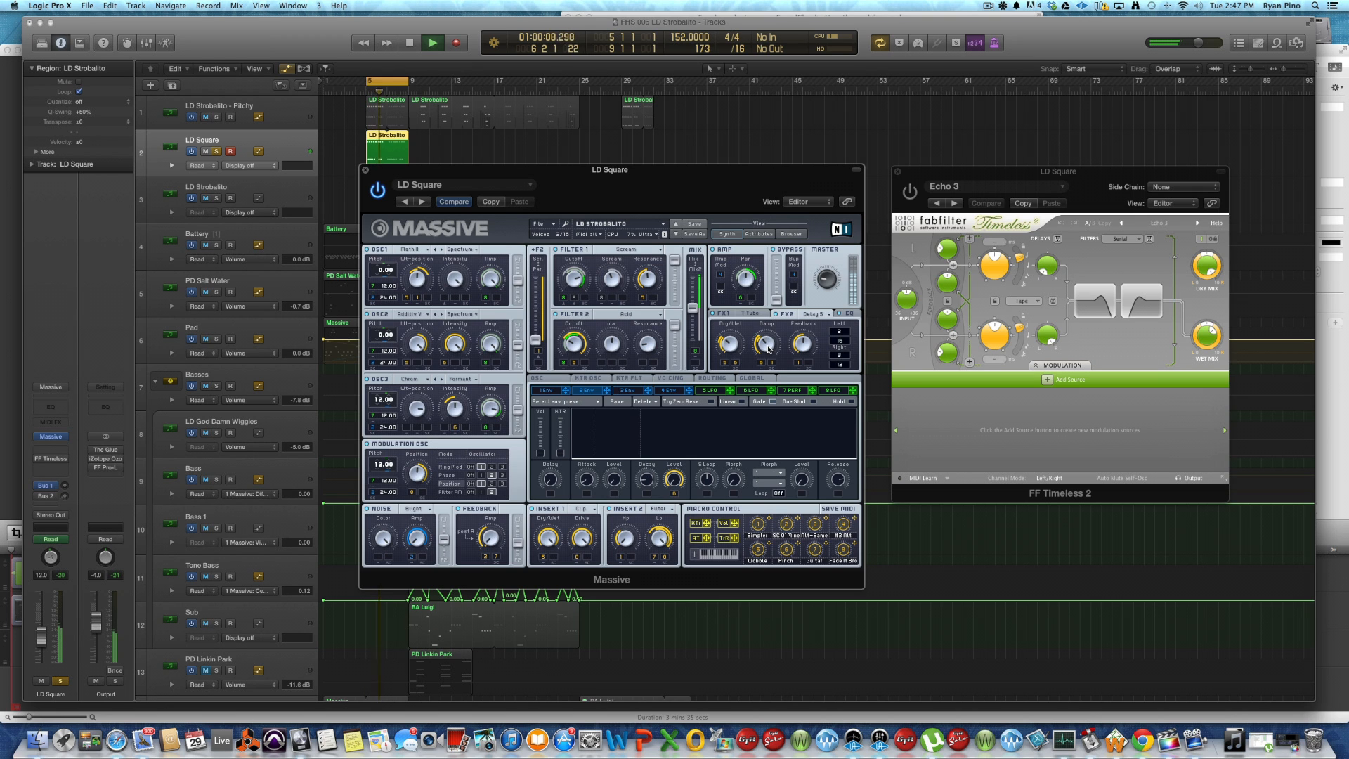
key(space)
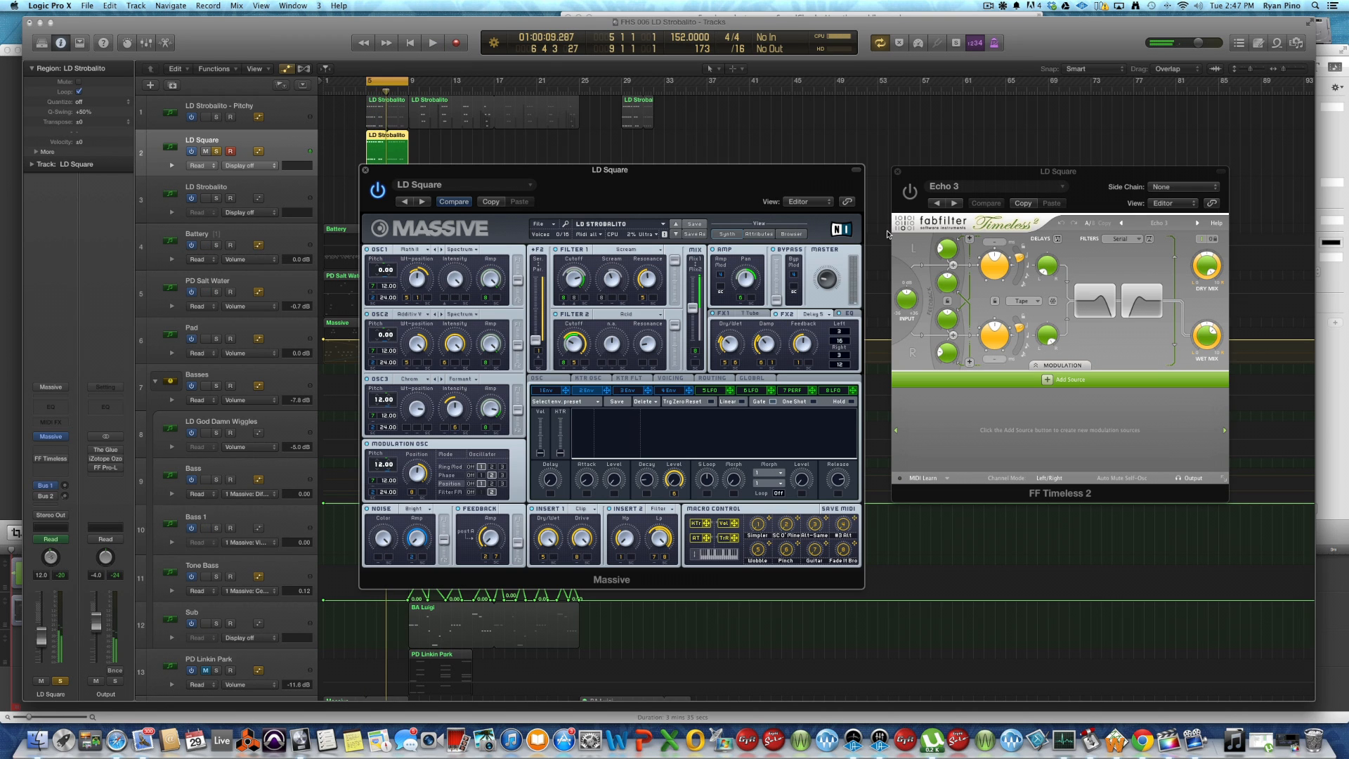
click(914, 201)
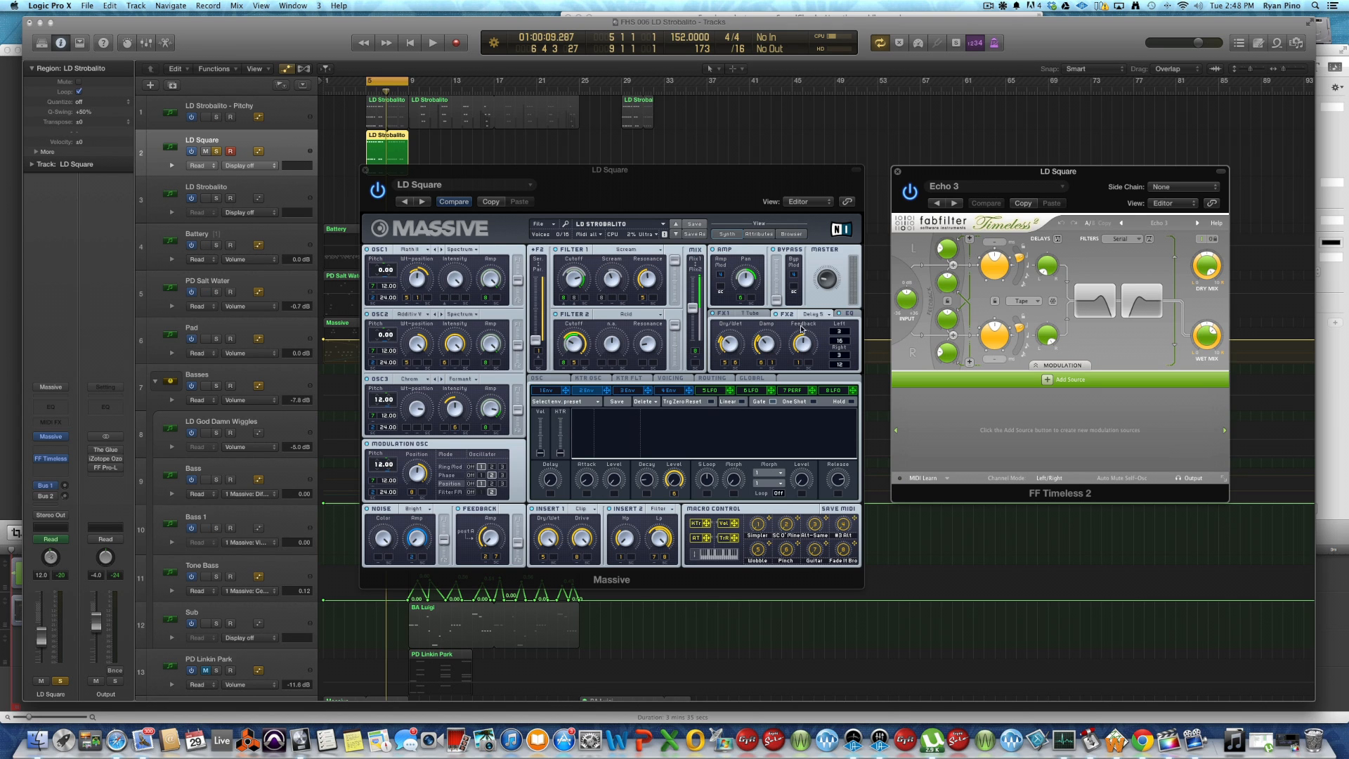
drag(956, 183, 931, 182)
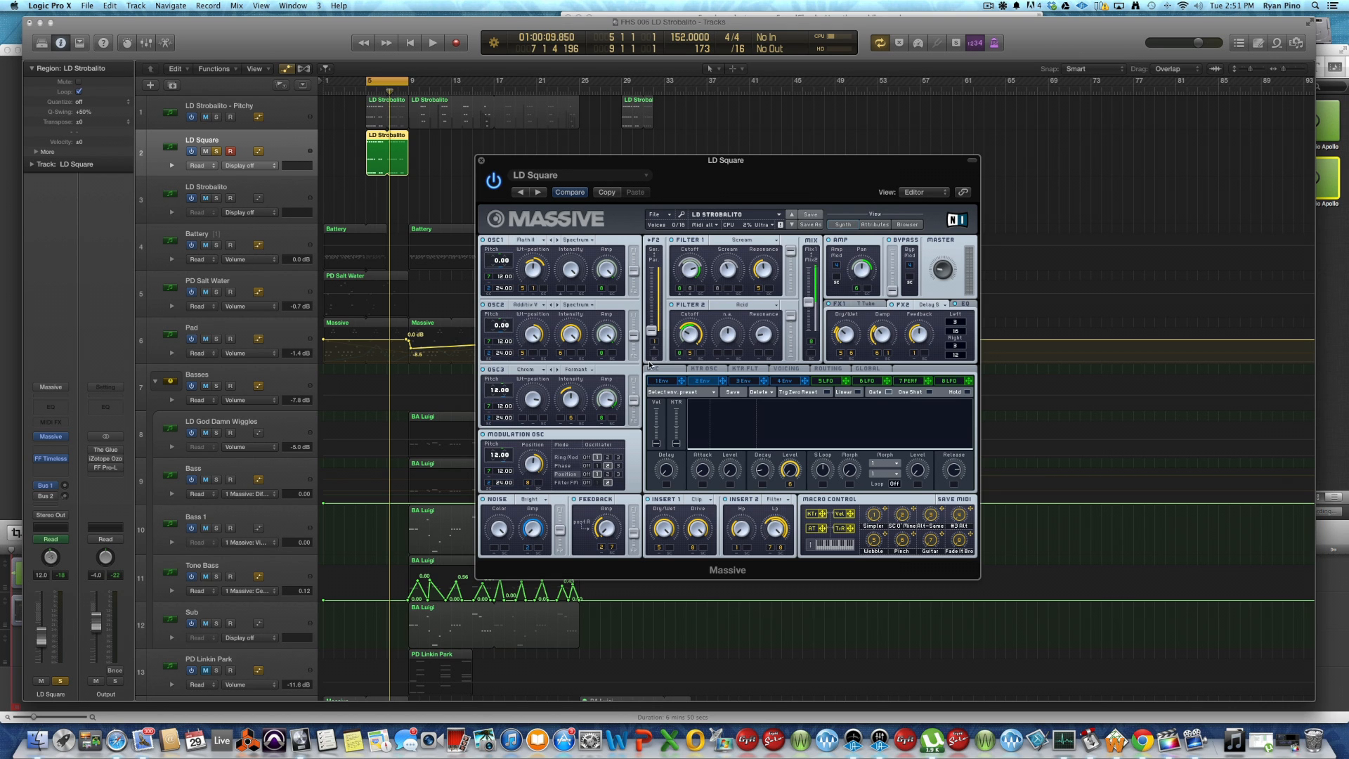
Remove the slot 8 modulation from Massive's filter Mix fader and set the fader fully to Mix1.
drag(654, 335, 651, 378)
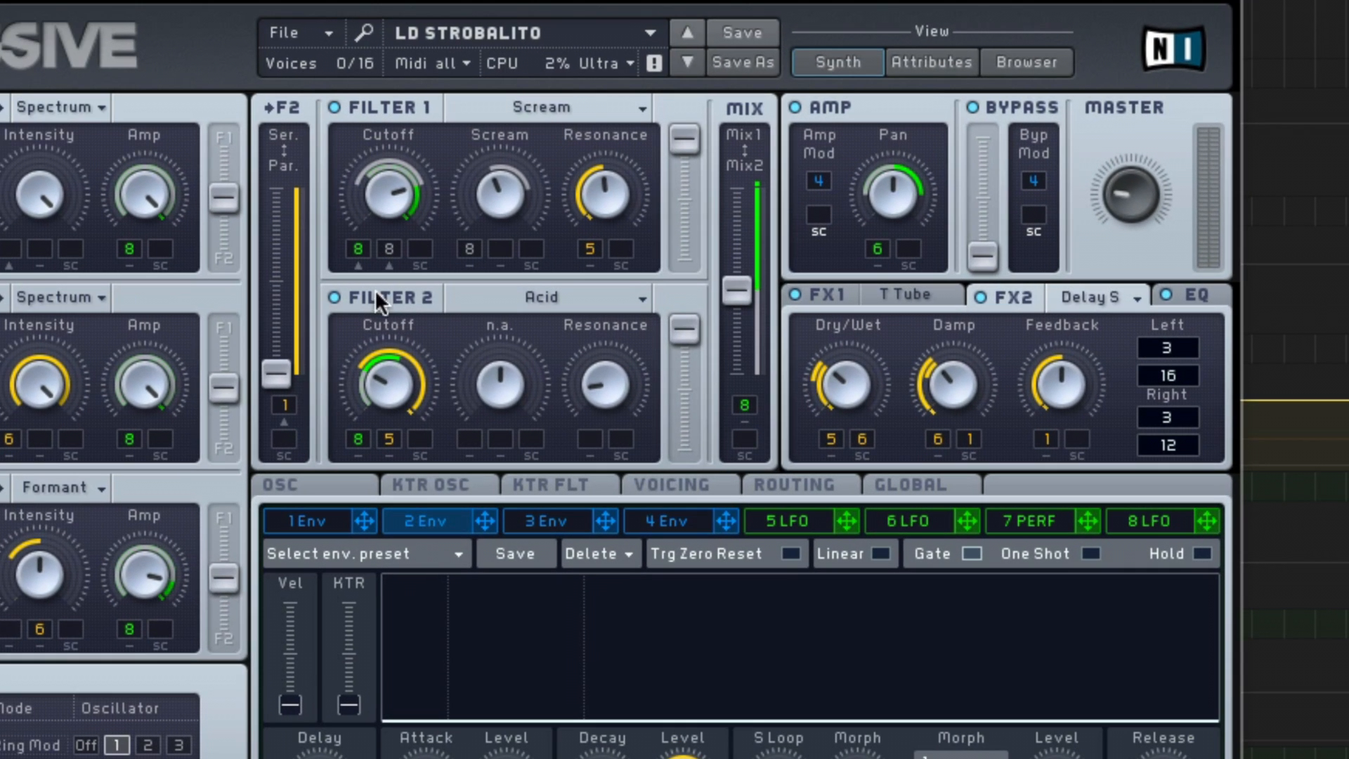
click(738, 408)
drag(736, 284, 731, 177)
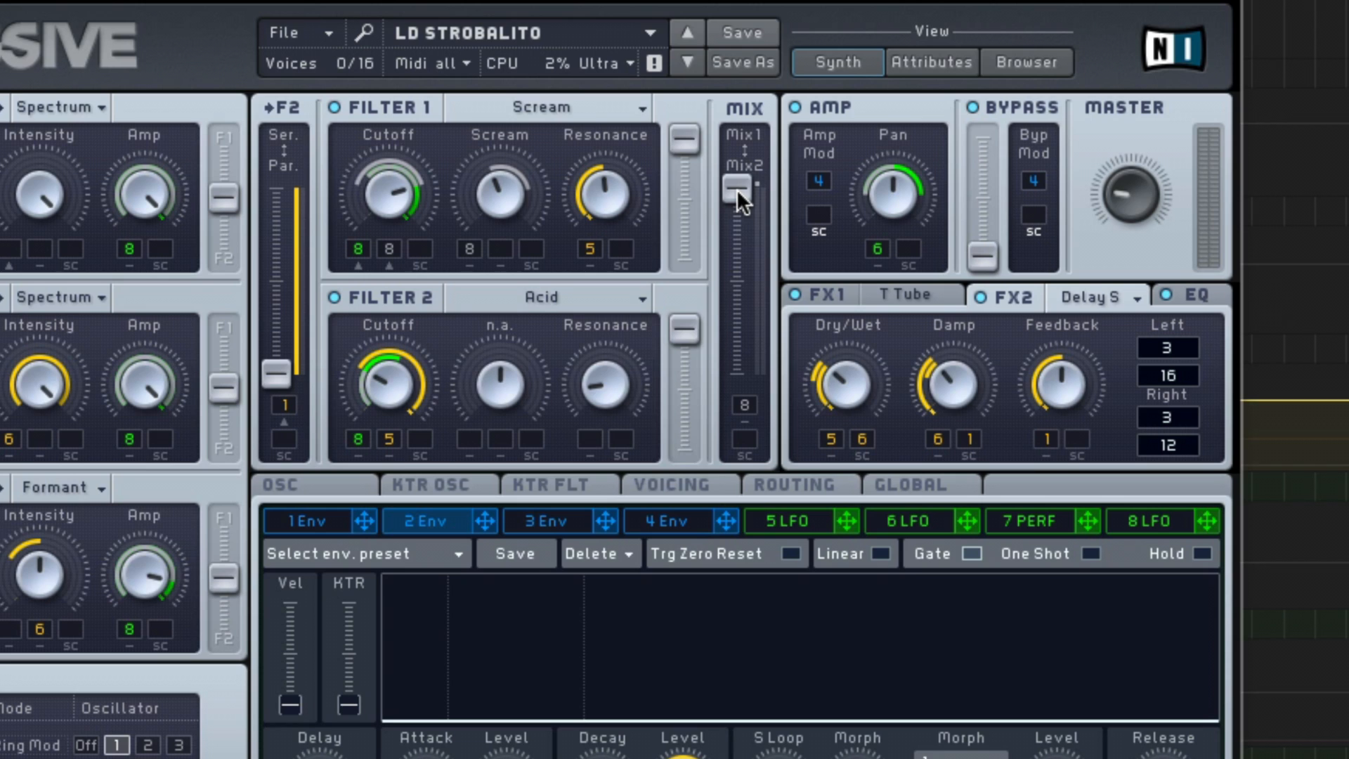
Compare the Mix fader at its Mix2 and Mix1 extremes, set it midway between both filters, and play the loop.
drag(736, 188, 736, 372)
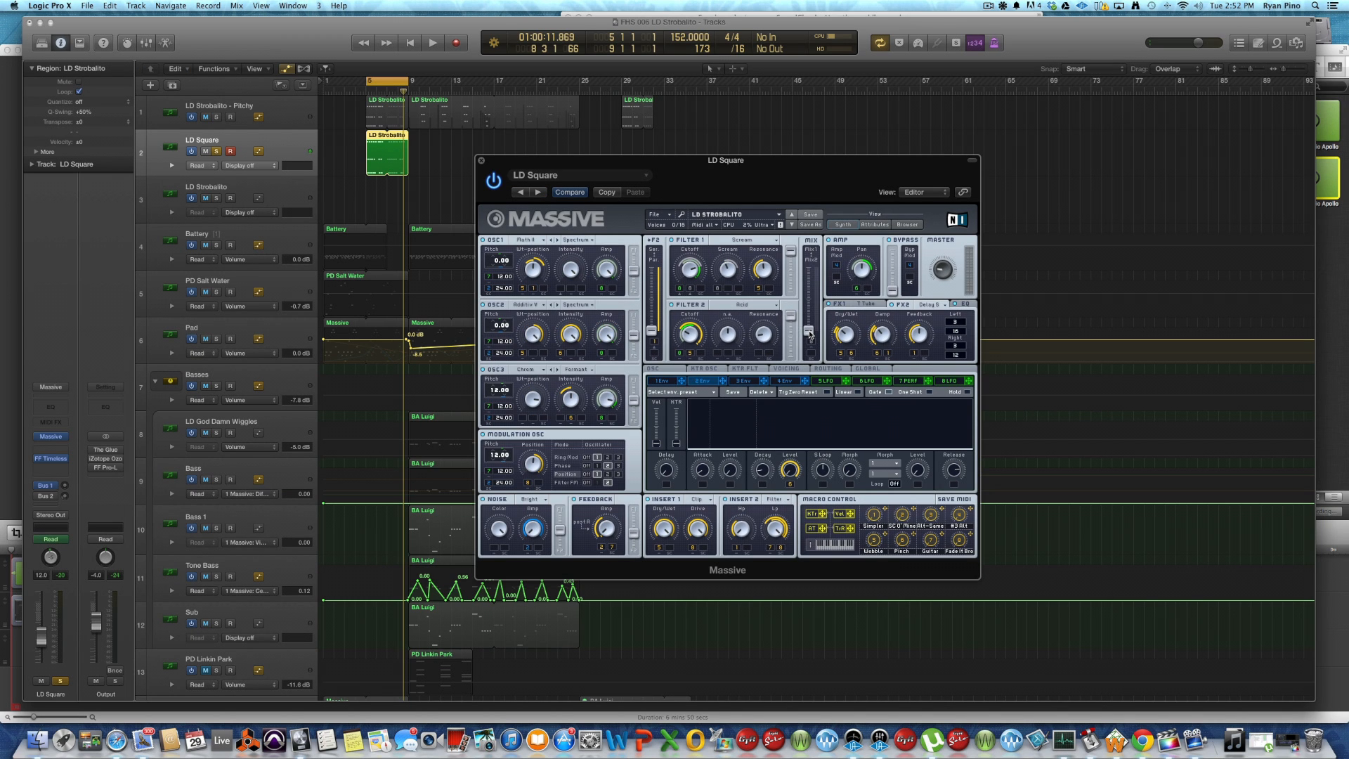
drag(738, 372, 744, 285)
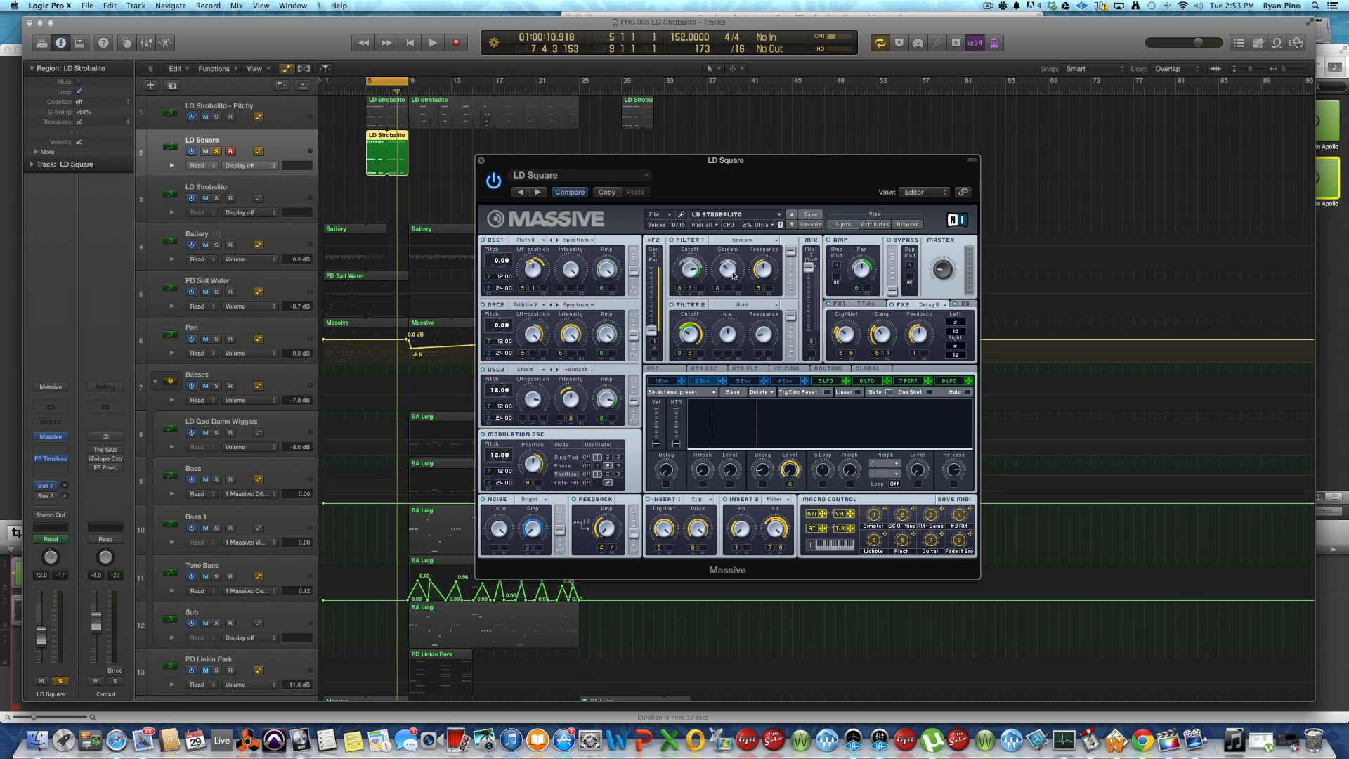
drag(808, 268, 812, 357)
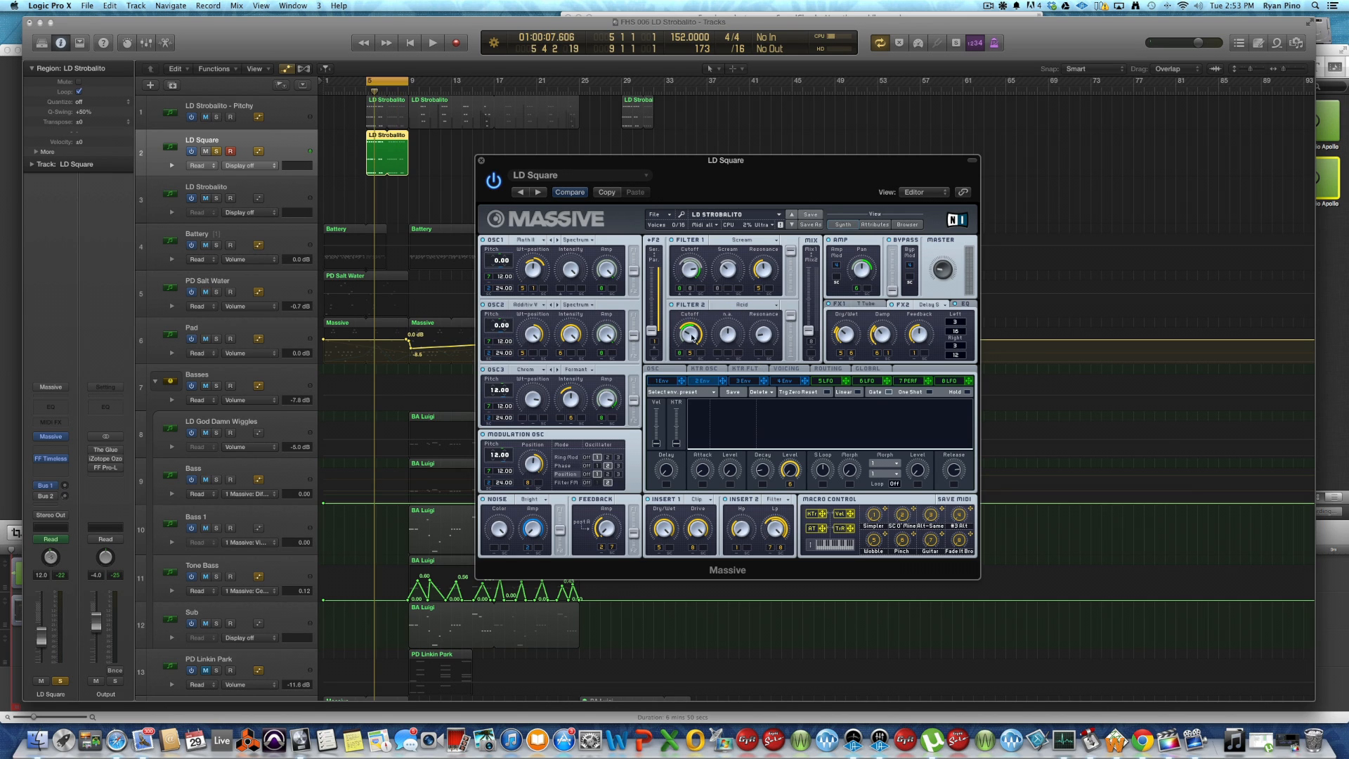
mouse_move(803, 327)
mouse_down()
mouse_move(812, 290)
mouse_move(815, 320)
mouse_move(809, 302)
mouse_up()
key(space)
key(space)
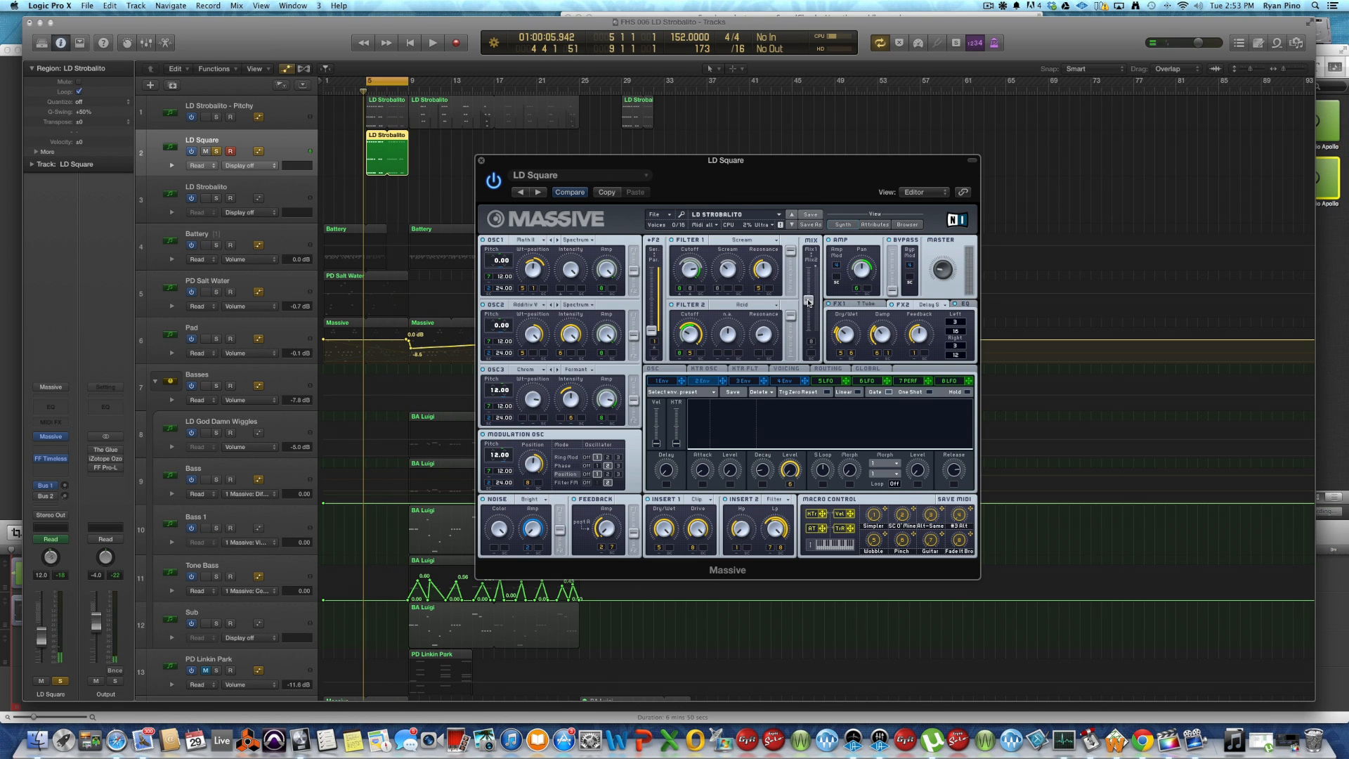
Sweep the Mix fader down towards Mix2, return it to the middle, and move the Massive window slightly up.
drag(808, 302, 808, 298)
drag(810, 303, 820, 368)
drag(813, 333, 810, 298)
drag(762, 162, 762, 139)
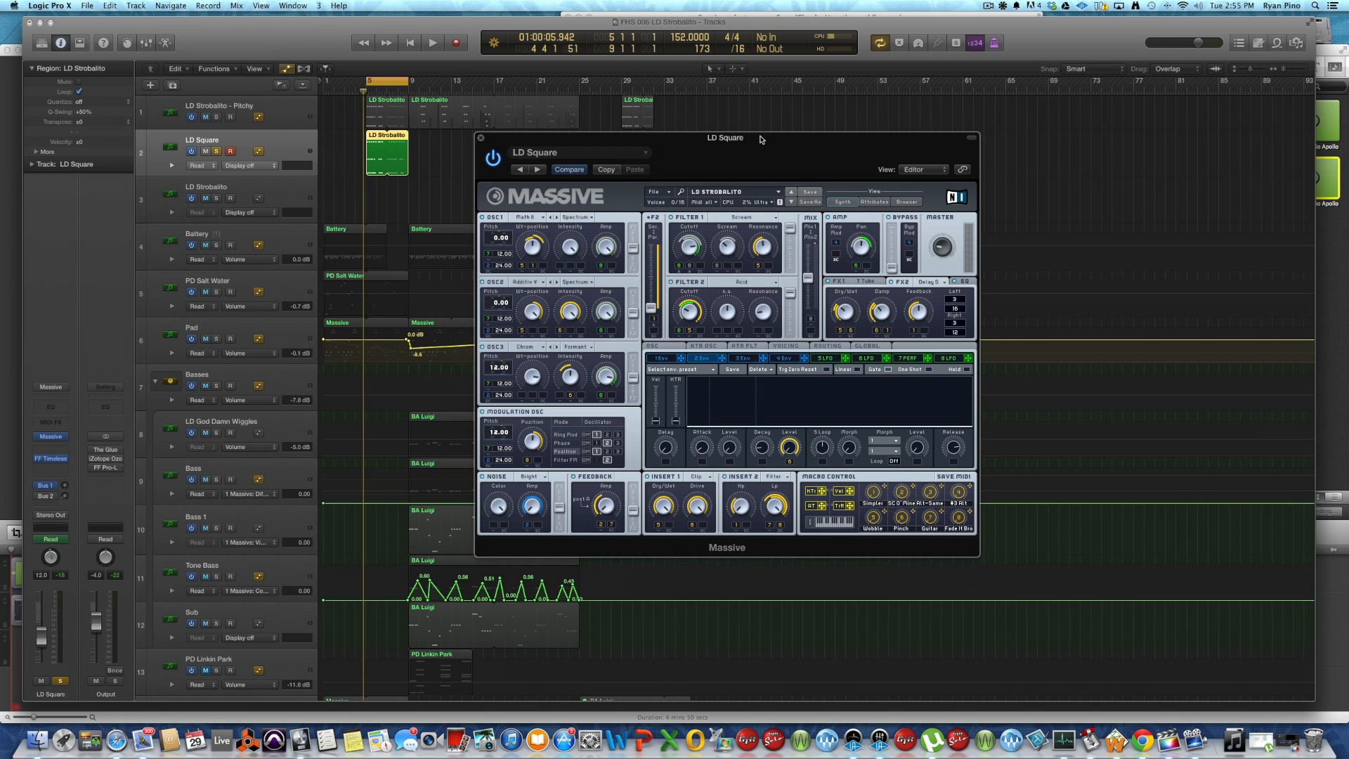